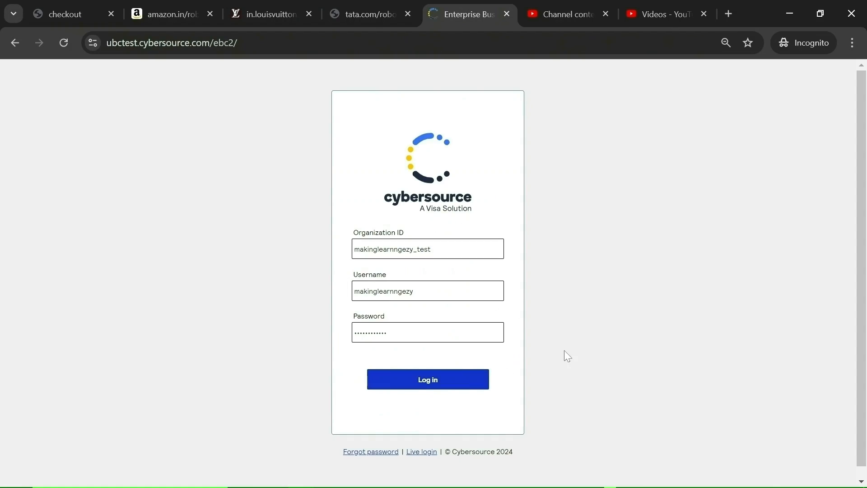
# Log in to the Business Center, request the one-time passcode by email, and enter it in the passcode field to verify the identity.
pyautogui.click(428, 384)
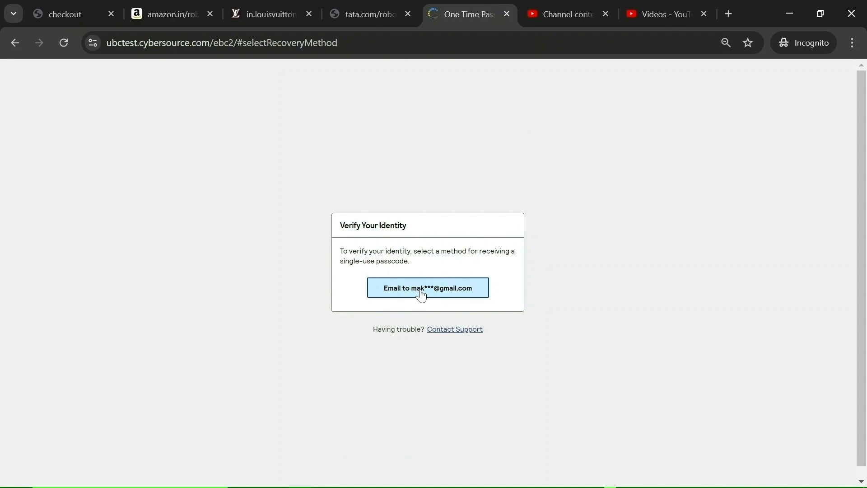
pyautogui.click(430, 292)
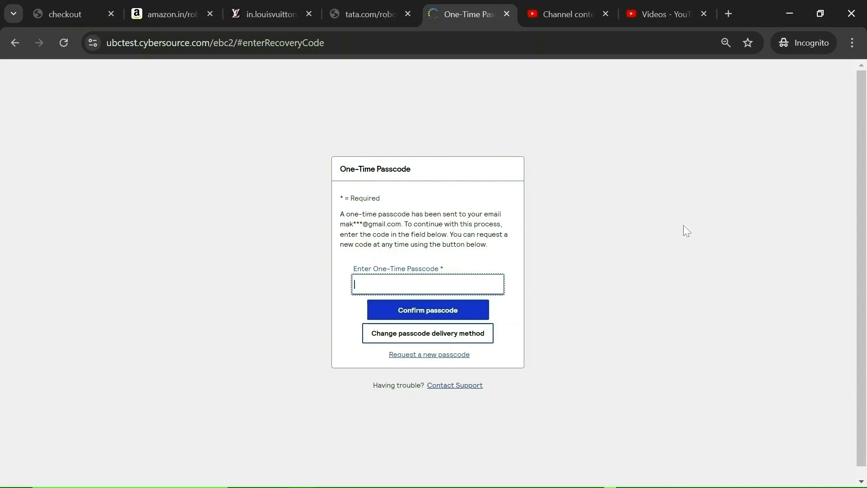
pyautogui.hotkey('ctrl', 'v')
pyautogui.press('Return')
pyautogui.click(445, 311)
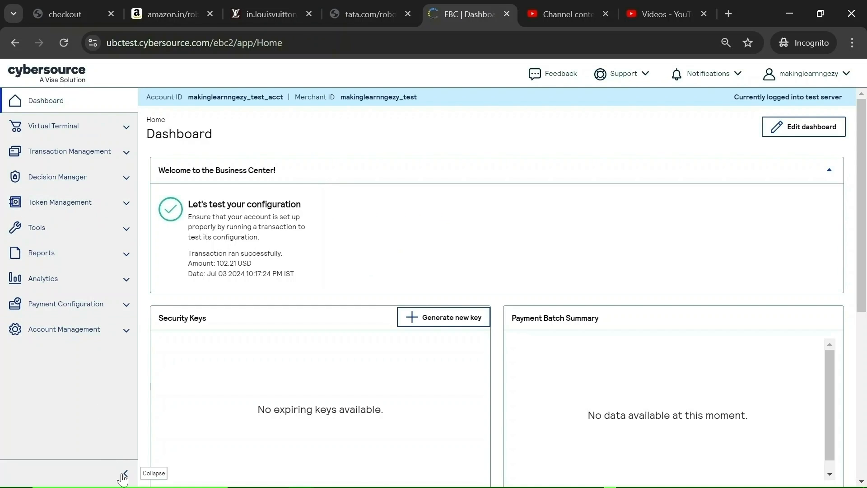
# Open the Secure Acceptance settings under Payment Configuration and set the profile status filter to Inactive.
pyautogui.click(55, 304)
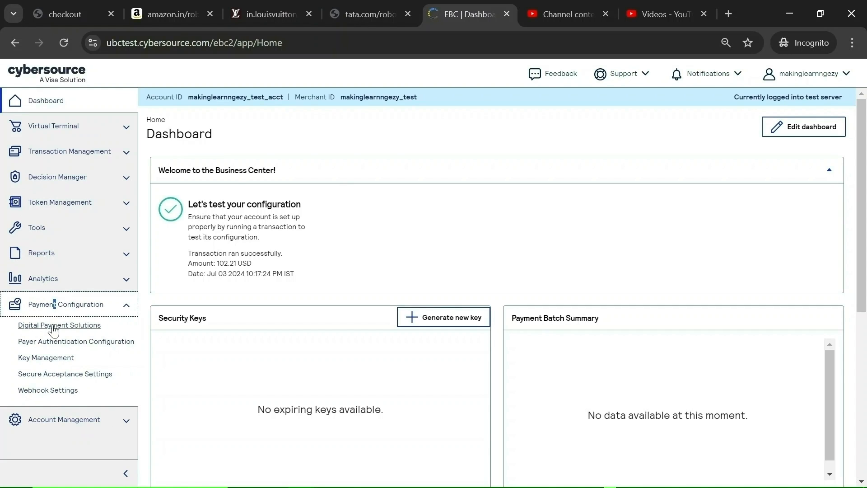
pyautogui.click(32, 377)
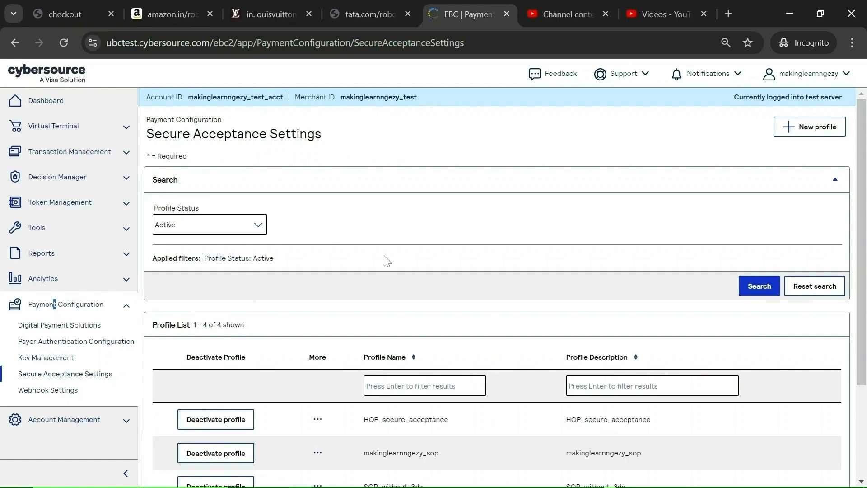
pyautogui.scroll(-3, 325, 326)
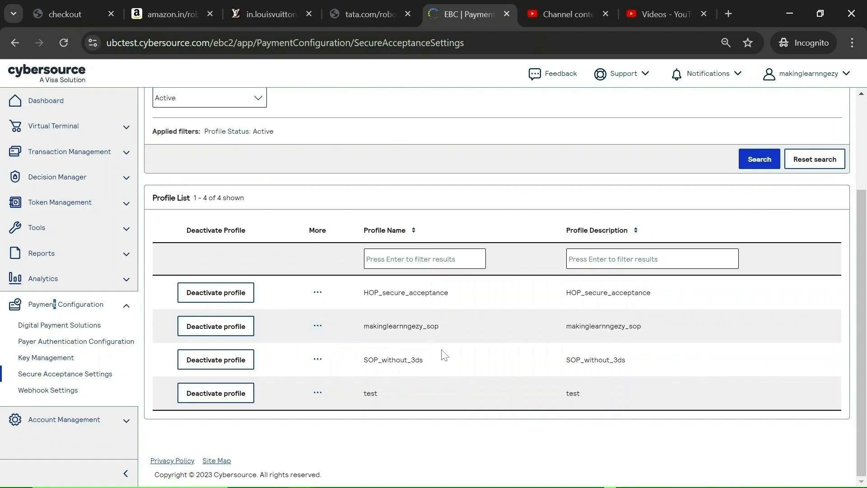
pyautogui.scroll(1, 305, 201)
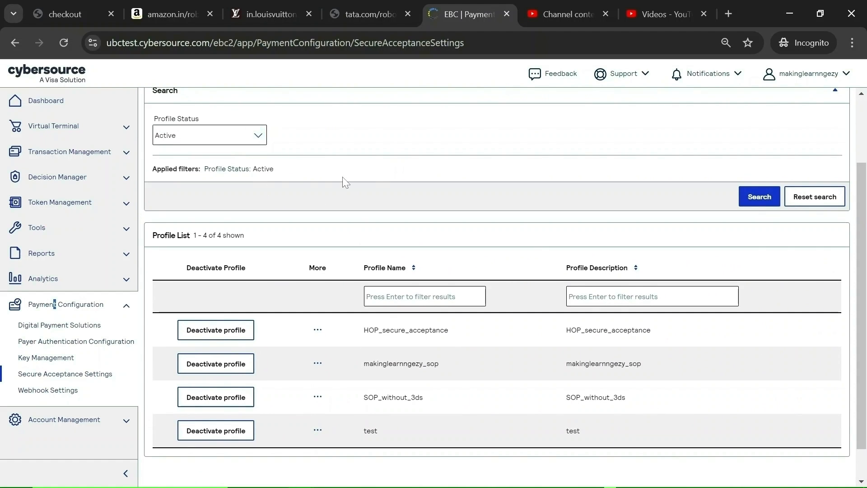
pyautogui.click(258, 136)
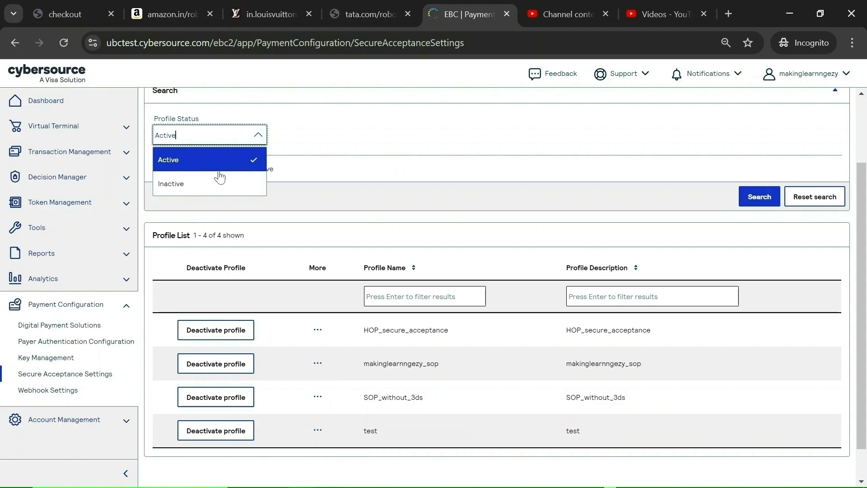
pyautogui.click(200, 185)
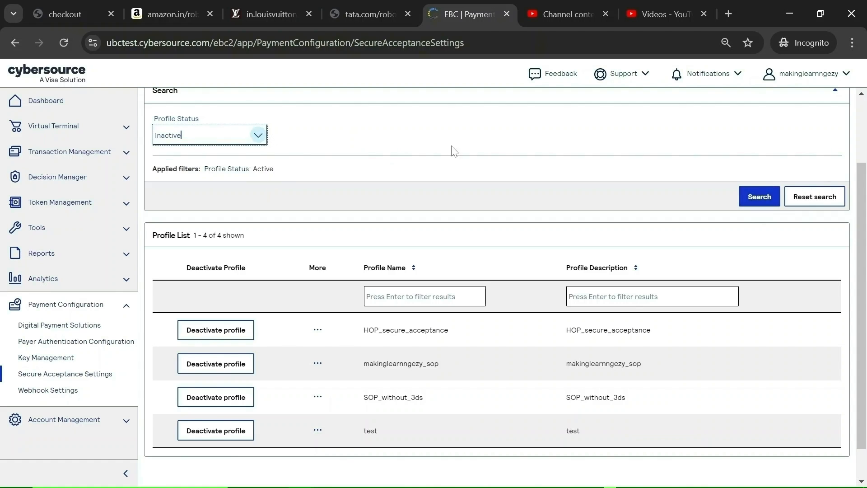
# Start a new Secure Acceptance profile and name it test2.
pyautogui.moveTo(866, 287); pyautogui.dragTo(865, 226)
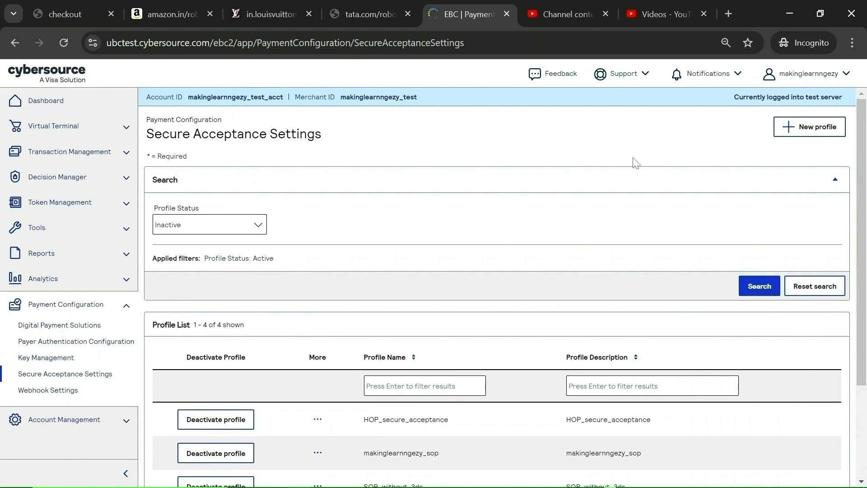
pyautogui.click(808, 135)
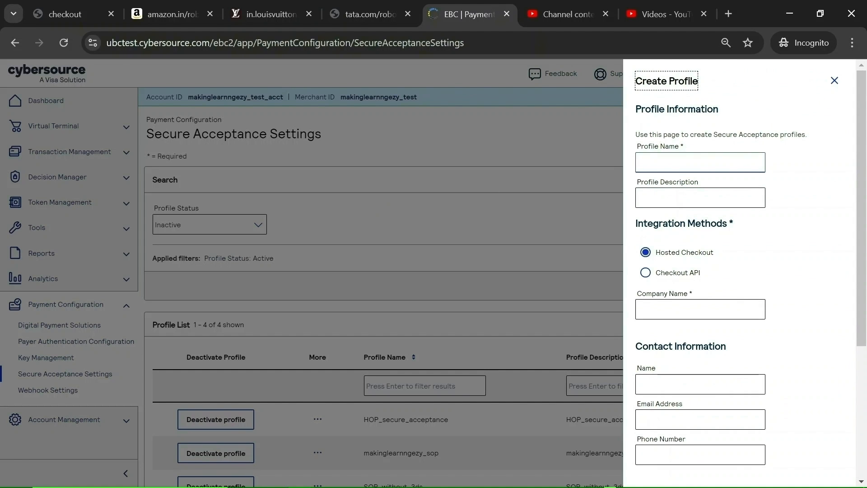
pyautogui.click(700, 163)
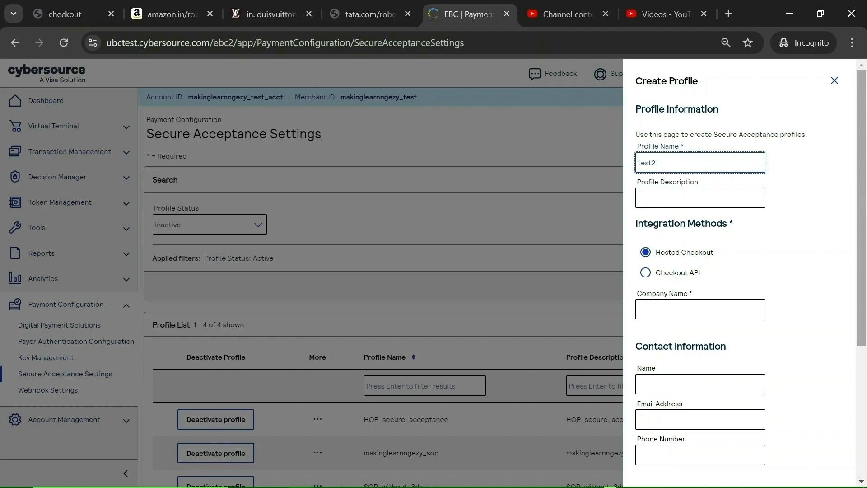
pyautogui.scroll(-2, 772, 207)
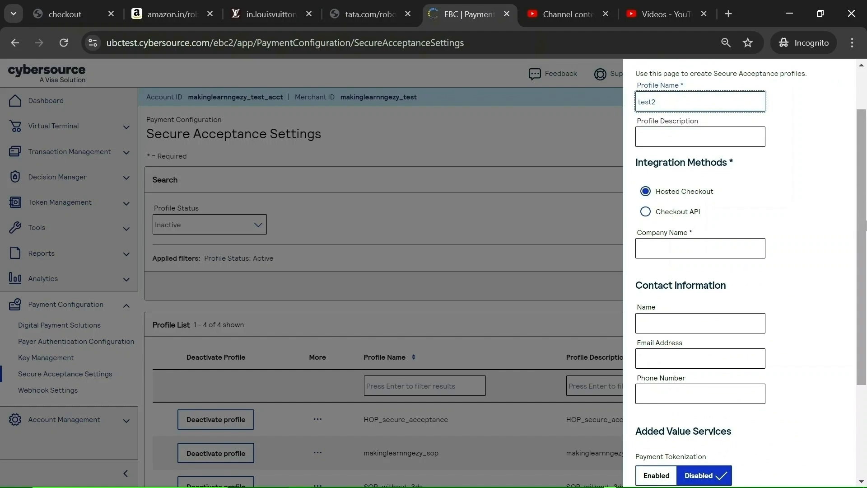
pyautogui.scroll(2, 864, 212)
pyautogui.moveTo(866, 209); pyautogui.dragTo(865, 200)
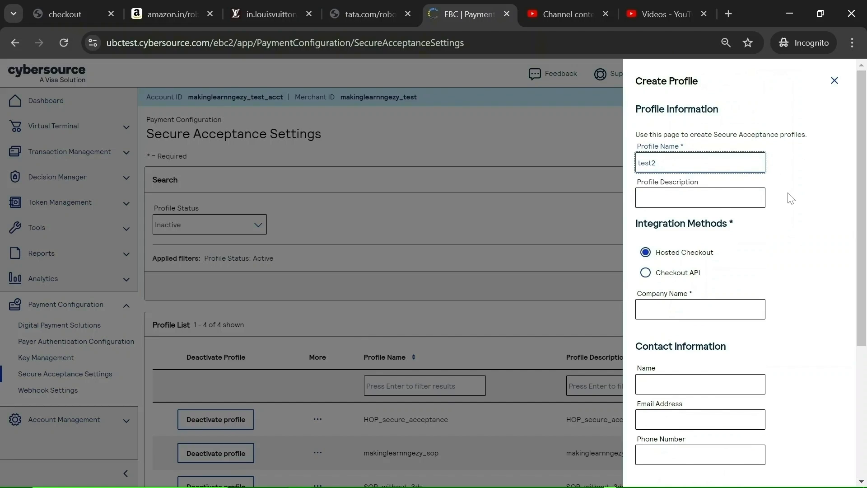
pyautogui.scroll(-3, 790, 198)
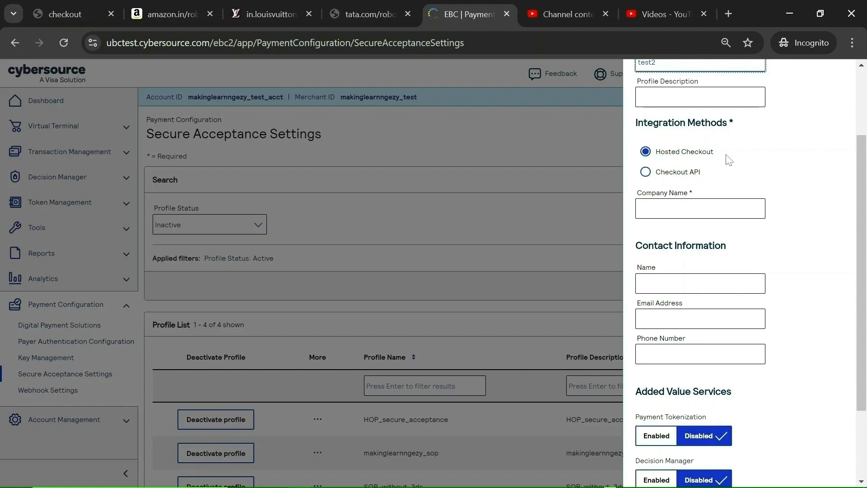
pyautogui.scroll(3, 717, 182)
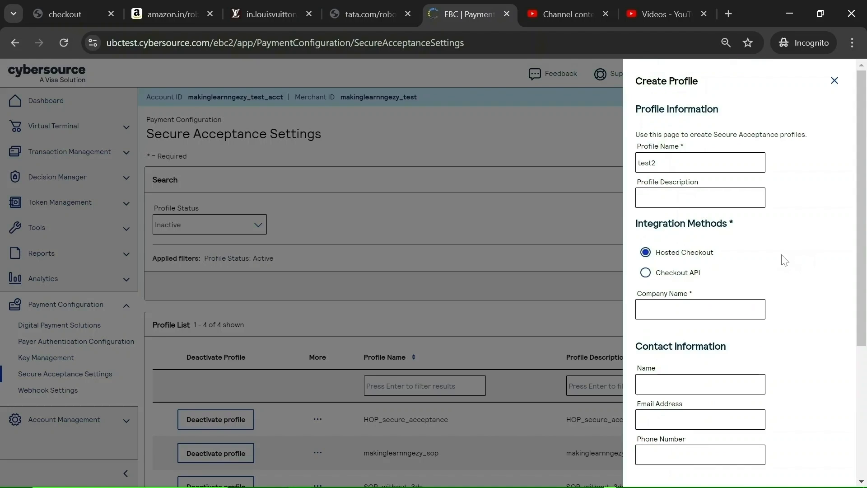
# Choose Checkout API as the profile's integration method and set the company name to test2.
pyautogui.click(665, 279)
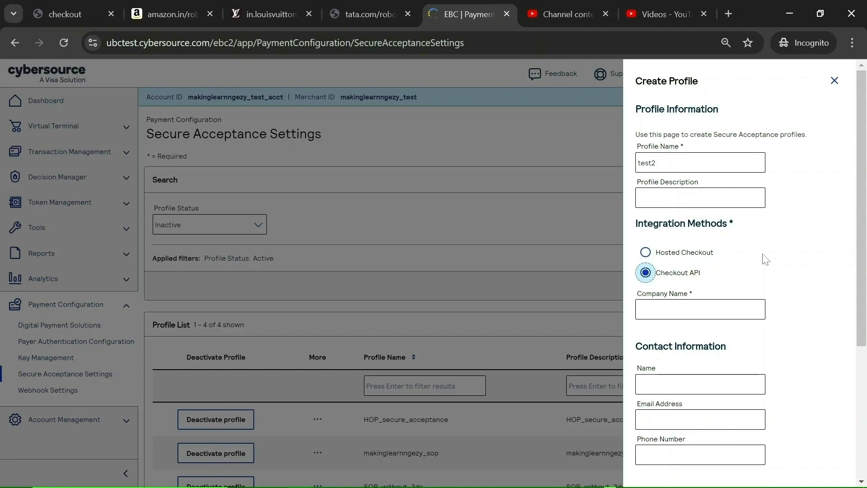
pyautogui.scroll(-2, 788, 259)
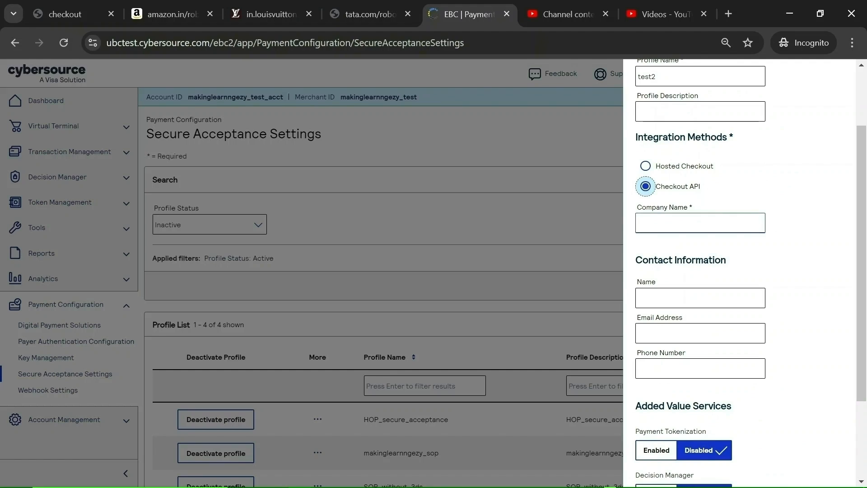
pyautogui.click(700, 223)
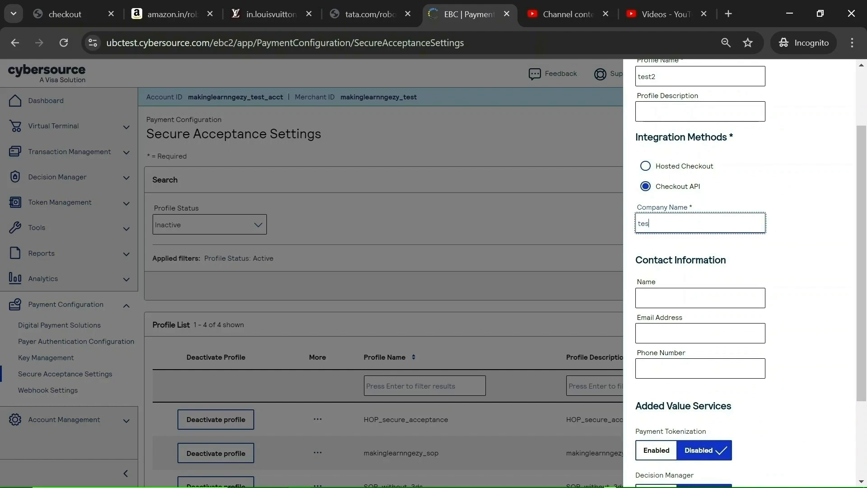
pyautogui.click(756, 243)
pyautogui.scroll(-3, 832, 268)
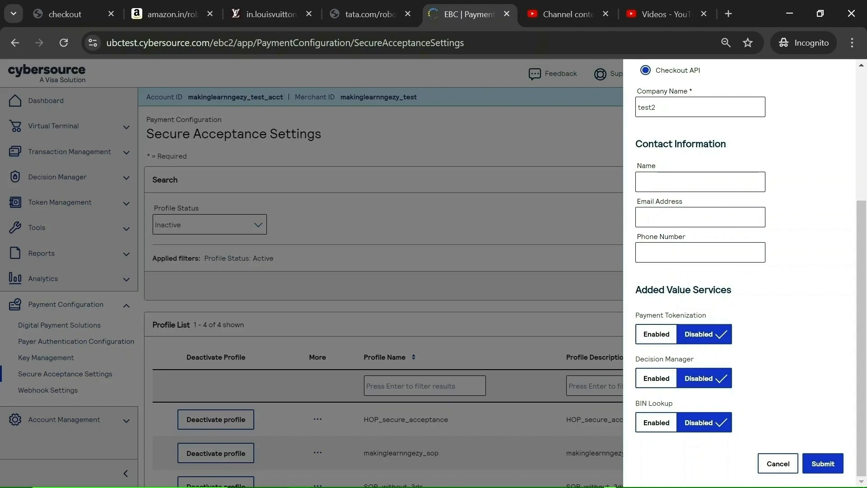
# Review the profile's added value services, including Payment Tokenization and BIN Lookup, and submit the new profile.
pyautogui.moveTo(633, 290); pyautogui.dragTo(749, 294)
pyautogui.click(788, 294)
pyautogui.moveTo(635, 314); pyautogui.dragTo(718, 319)
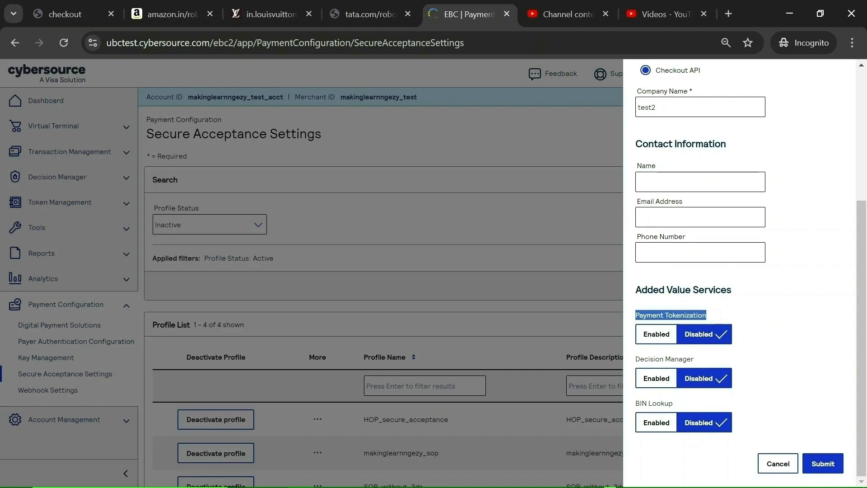
pyautogui.moveTo(634, 403); pyautogui.dragTo(684, 408)
pyautogui.click(795, 356)
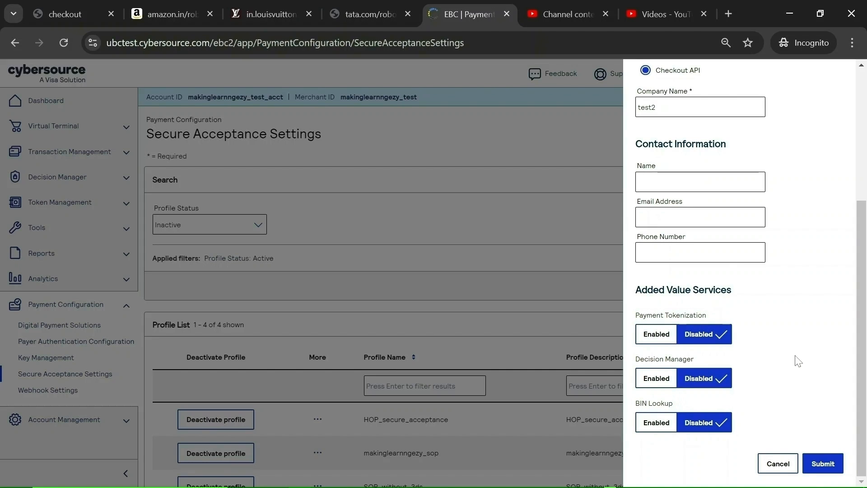
pyautogui.click(823, 463)
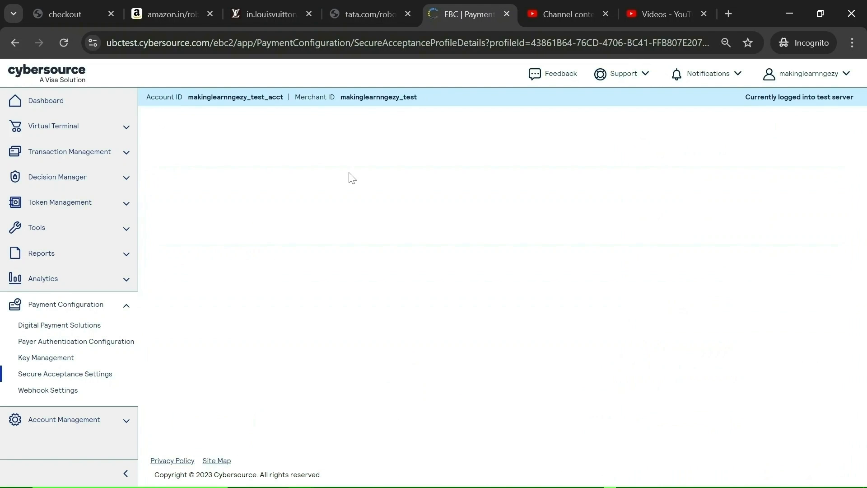
# Return to the Secure Acceptance settings and search the profiles by the Inactive status.
pyautogui.click(56, 375)
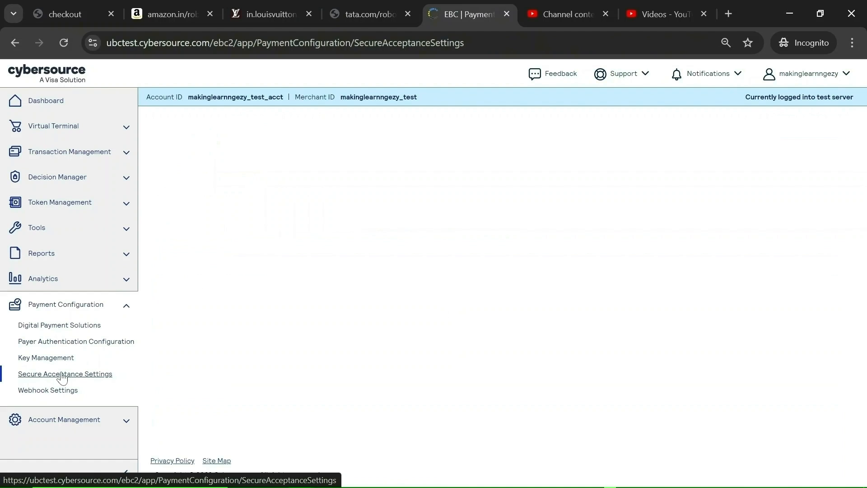
pyautogui.click(257, 227)
pyautogui.click(216, 272)
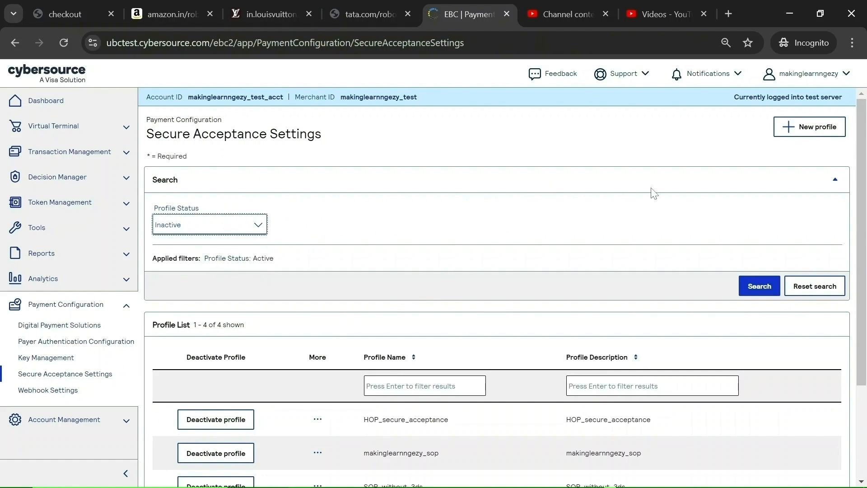
pyautogui.click(747, 286)
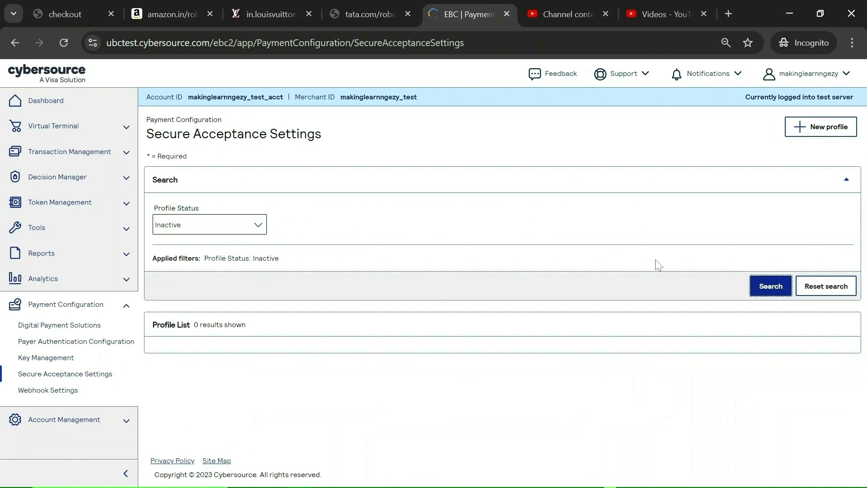
pyautogui.scroll(-3, 505, 389)
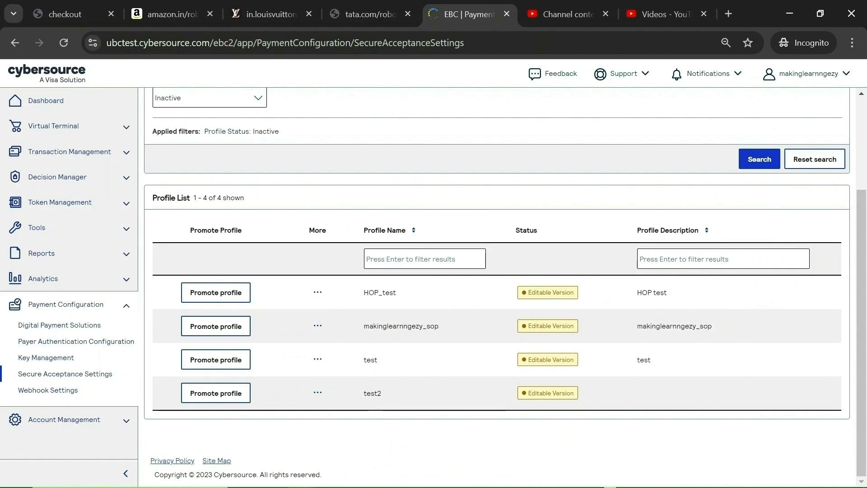
# Open the inactive test2 profile for editing and confirm the edit version.
pyautogui.click(317, 392)
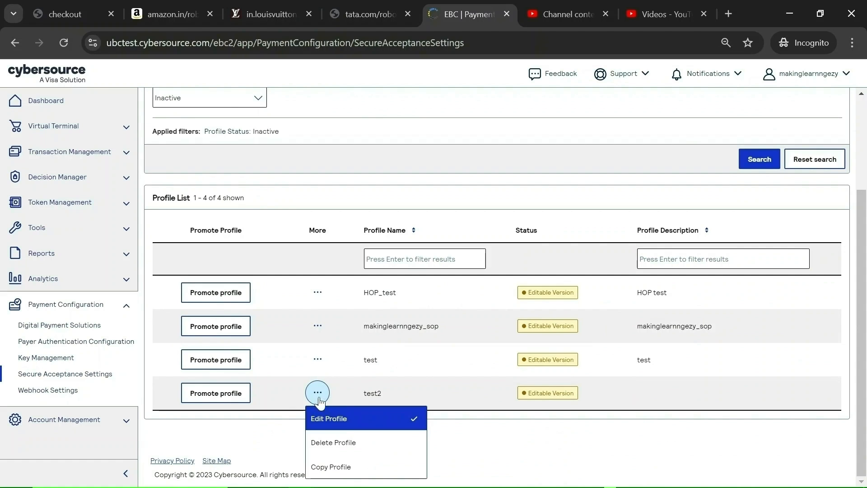
pyautogui.click(336, 419)
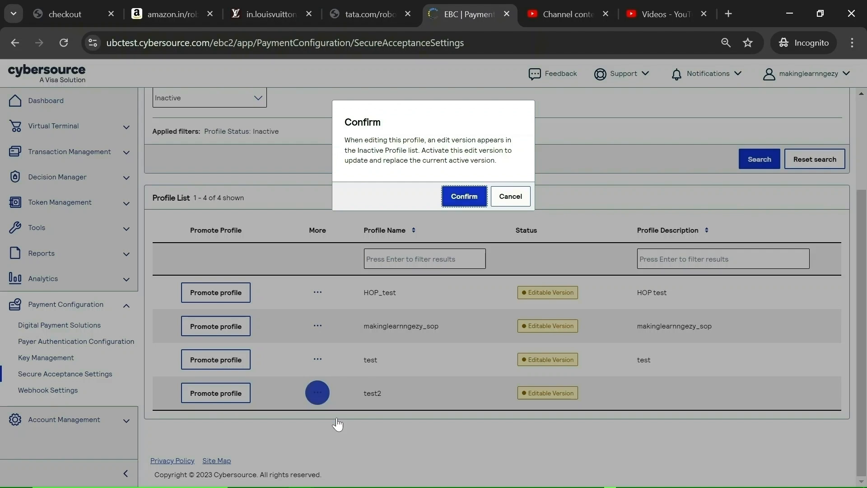
pyautogui.click(464, 199)
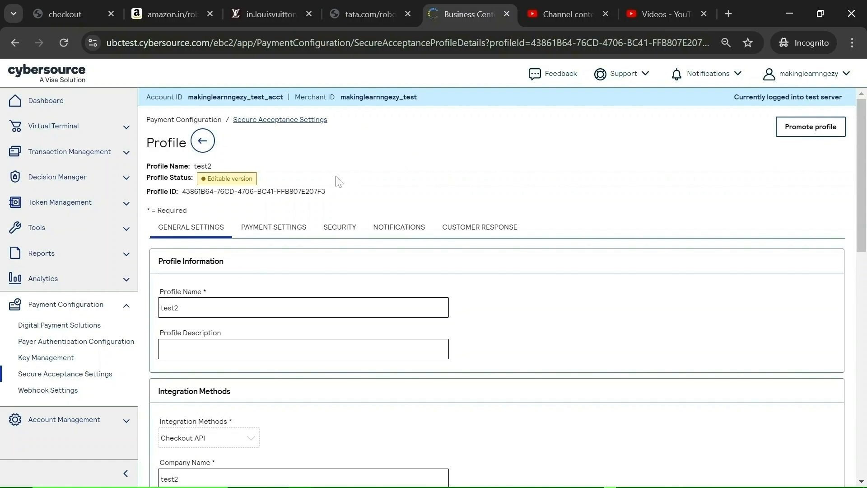
# Examine the test2 profile's general settings, from the profile information and integration method to the contact information and added value services.
pyautogui.scroll(-1, 865, 185)
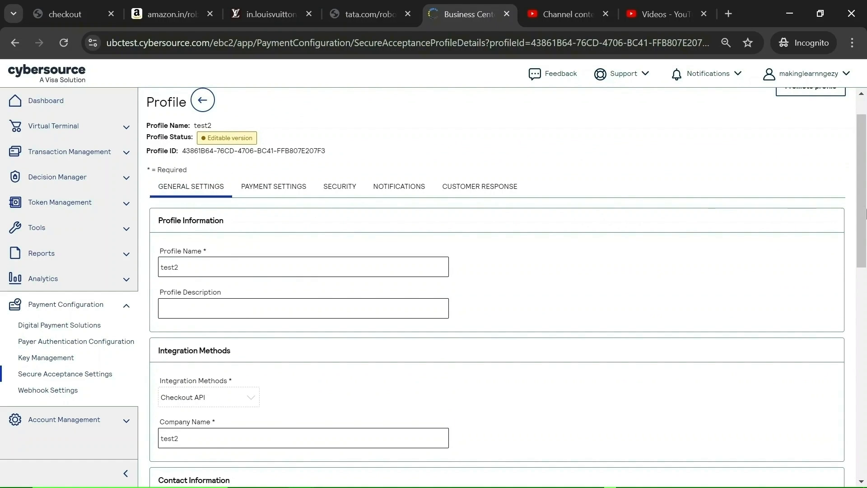
pyautogui.scroll(-1, 760, 232)
pyautogui.moveTo(185, 222); pyautogui.dragTo(174, 222)
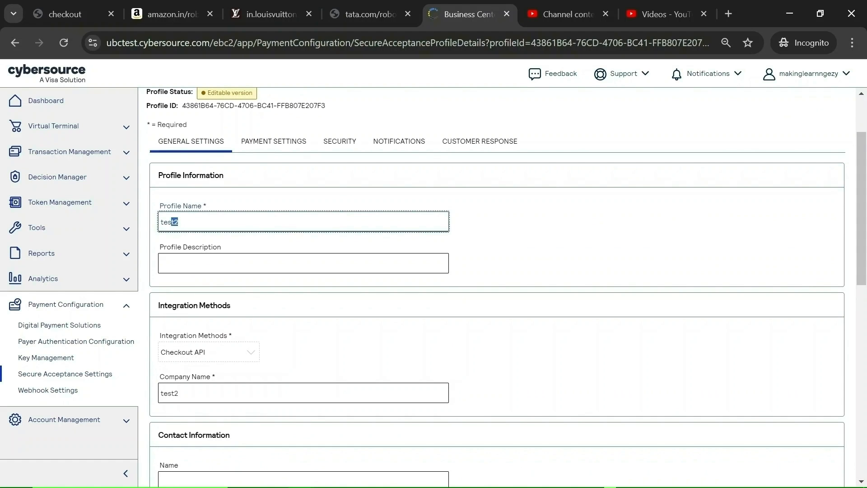
pyautogui.click(217, 222)
pyautogui.click(221, 263)
pyautogui.click(226, 222)
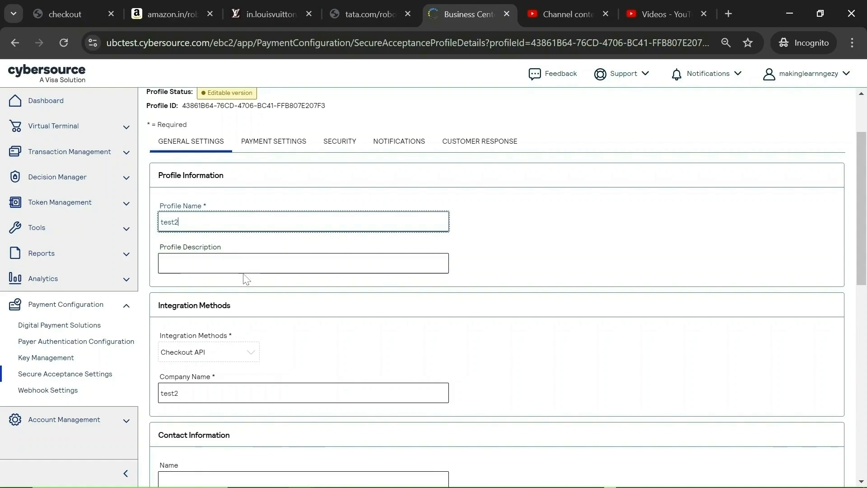
pyautogui.scroll(-3, 550, 221)
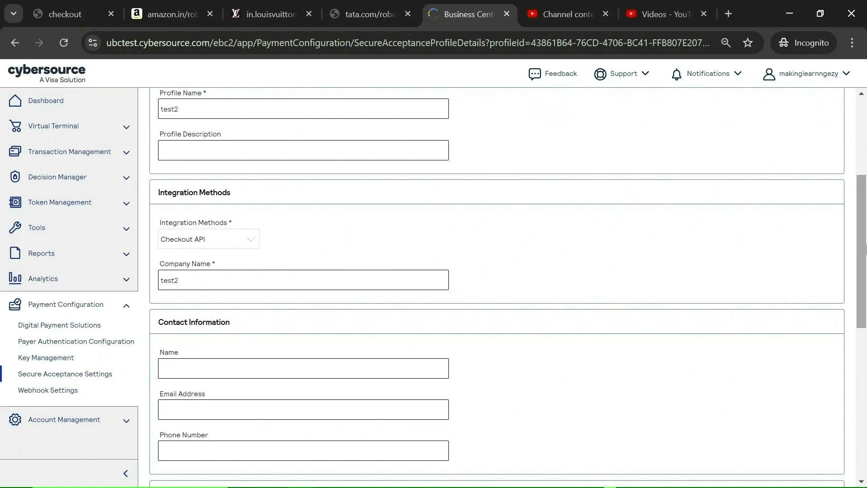
pyautogui.scroll(-2, 865, 249)
pyautogui.scroll(-1, 693, 289)
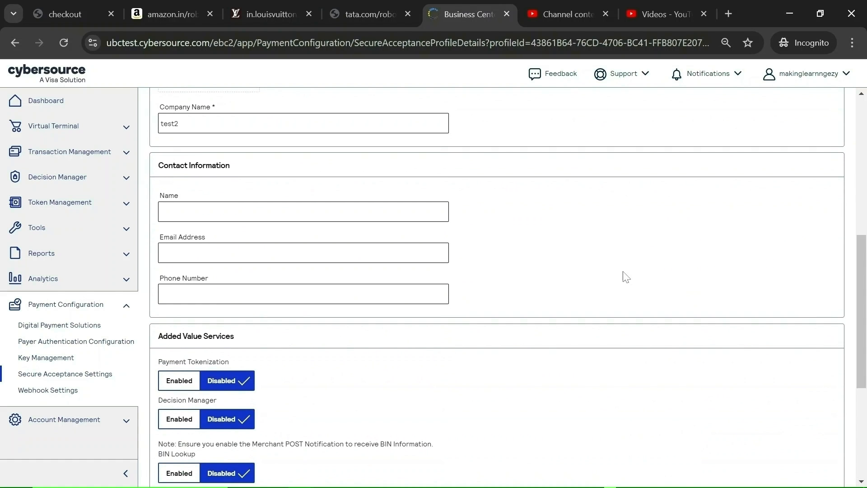
# Add Visa as an accepted card type in the test2 profile's payment settings.
pyautogui.scroll(-2, 852, 272)
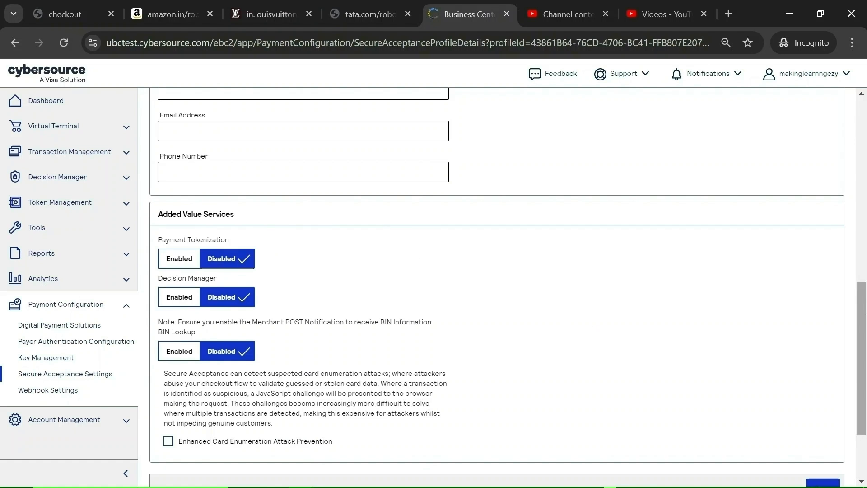
pyautogui.scroll(6, 858, 296)
pyautogui.moveTo(866, 296); pyautogui.dragTo(865, 474)
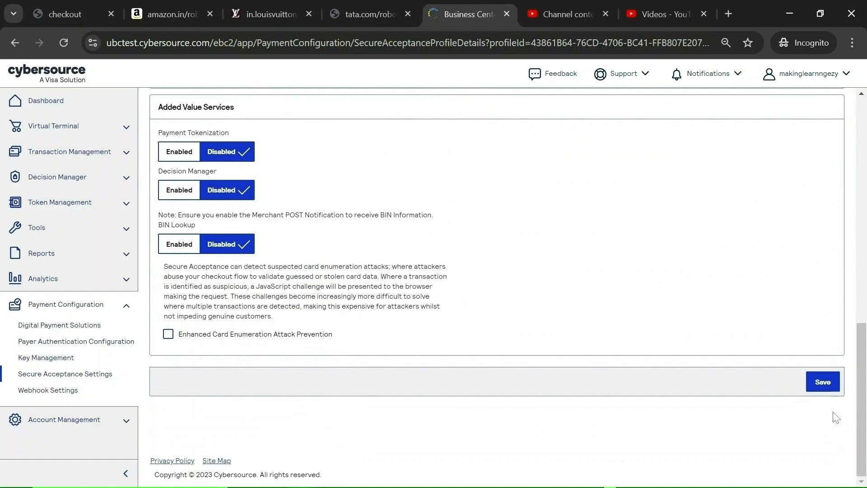
pyautogui.moveTo(865, 377); pyautogui.dragTo(866, 147)
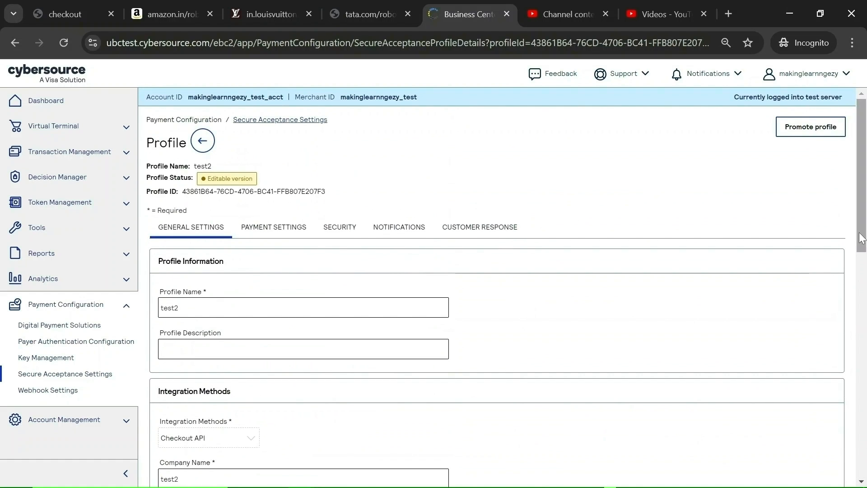
pyautogui.click(270, 229)
pyautogui.moveTo(866, 169); pyautogui.dragTo(865, 230)
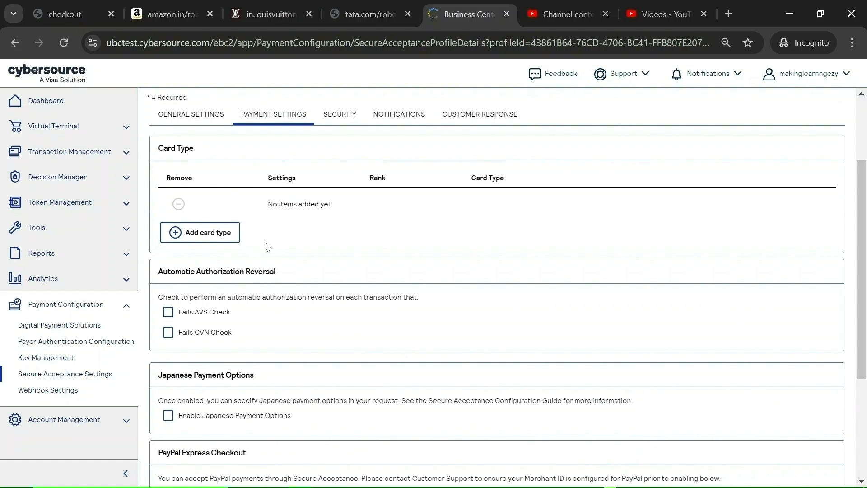
pyautogui.click(219, 231)
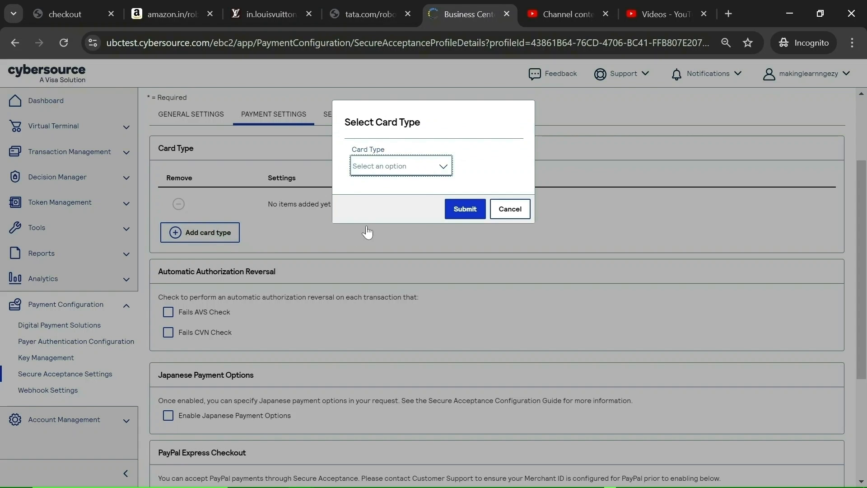
pyautogui.click(442, 166)
pyautogui.click(370, 193)
pyautogui.click(477, 210)
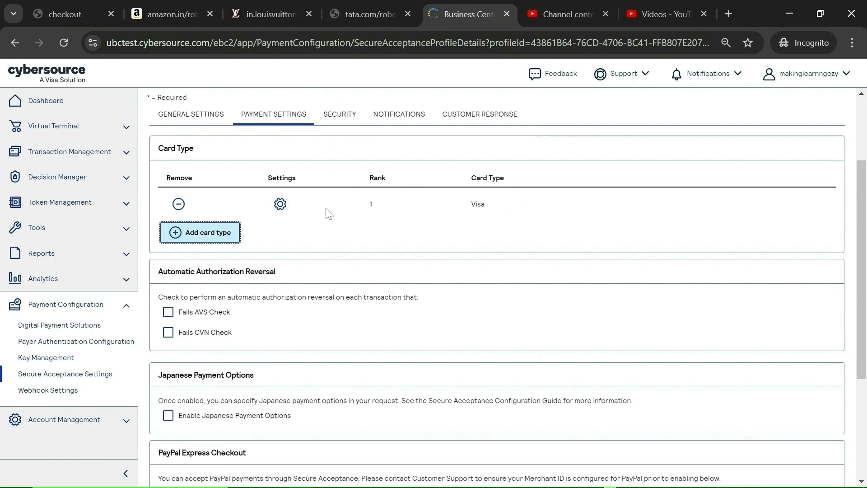
# Find and select the currency USD - United States: Dollar in the Visa card settings and submit them.
pyautogui.click(280, 206)
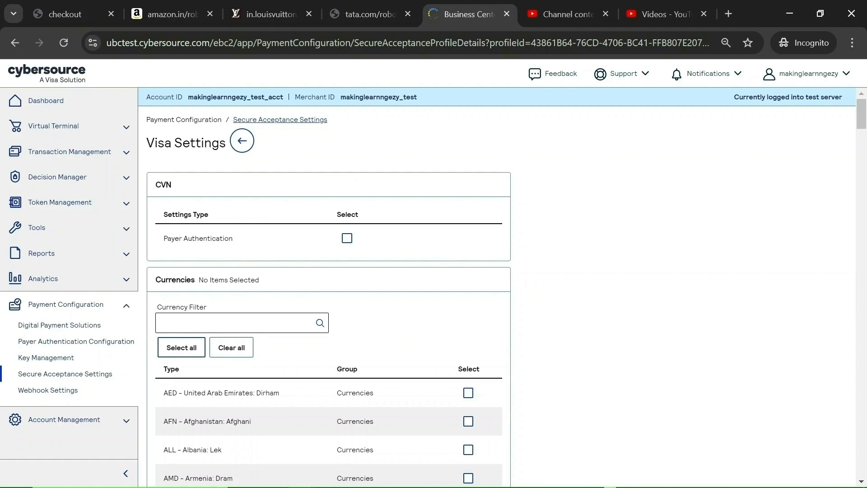
pyautogui.click(347, 238)
pyautogui.scroll(-3, 865, 131)
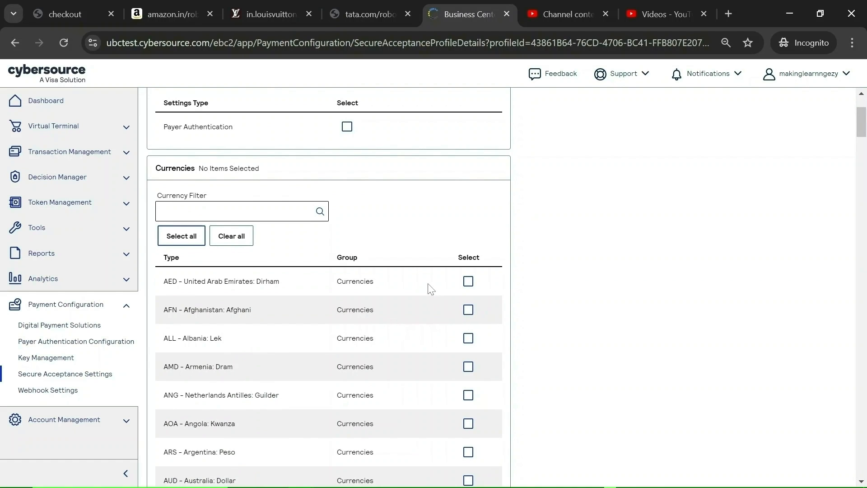
pyautogui.hotkey('ctrl', 'f')
pyautogui.write('usd')
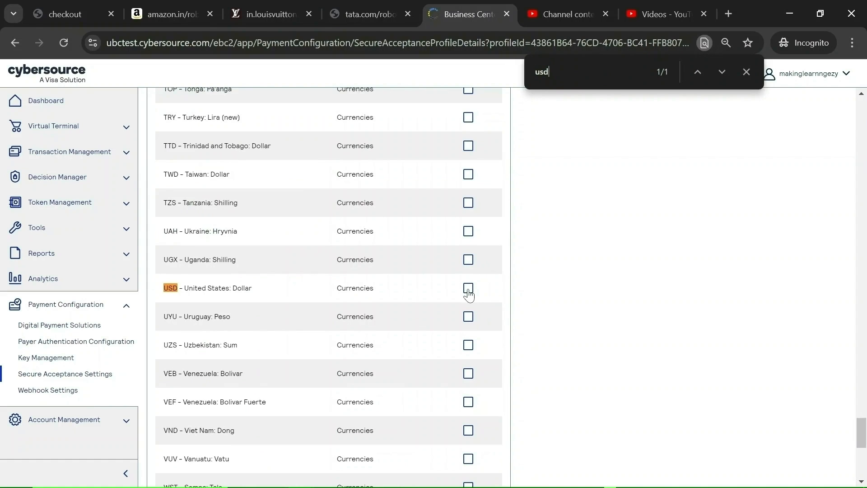
pyautogui.click(468, 287)
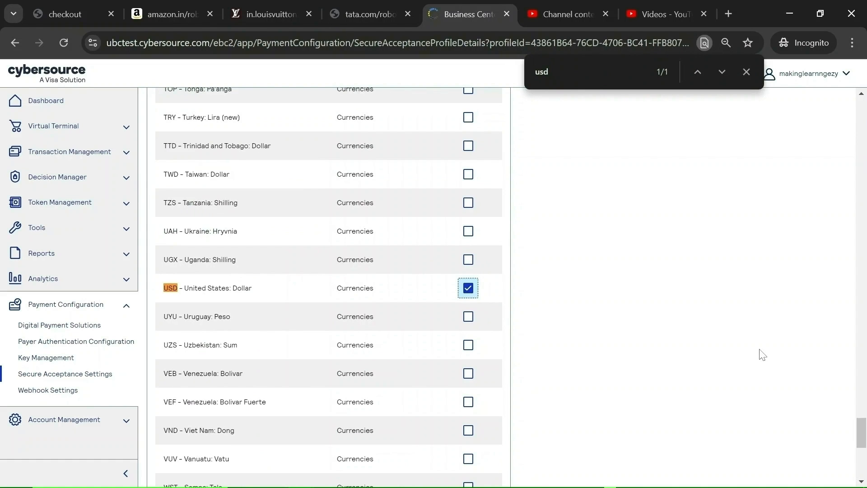
pyautogui.moveTo(864, 431); pyautogui.dragTo(863, 465)
pyautogui.click(437, 381)
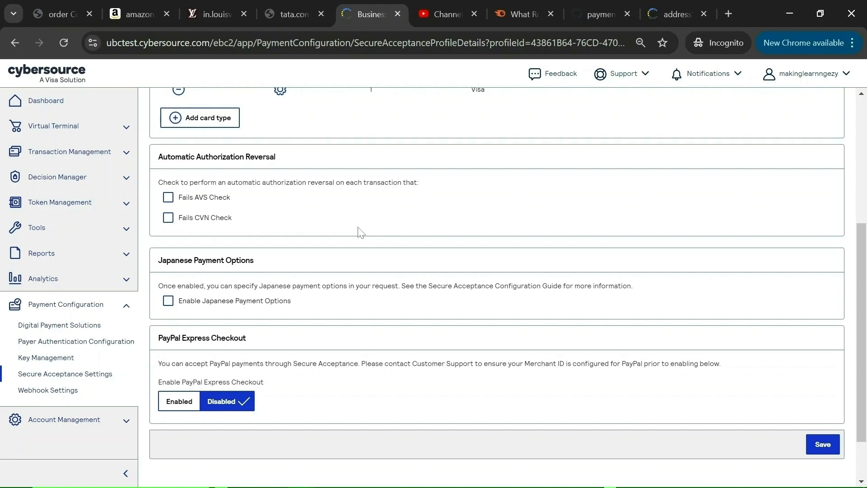
# Try out the Fails AVS Check and Fails CVN Check options for automatic authorization reversal.
pyautogui.click(168, 197)
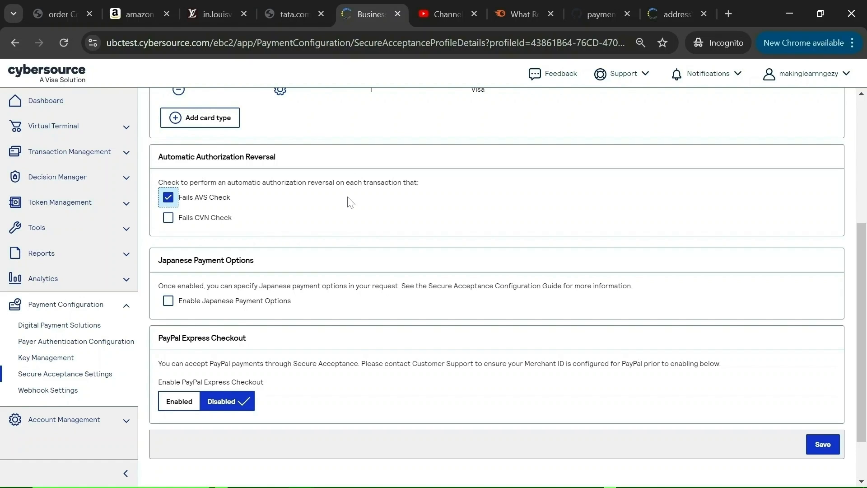
pyautogui.click(348, 198)
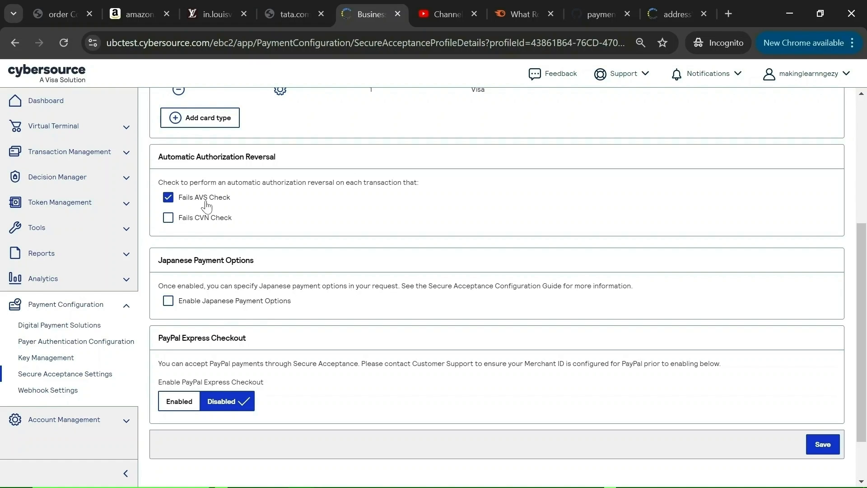
pyautogui.click(167, 199)
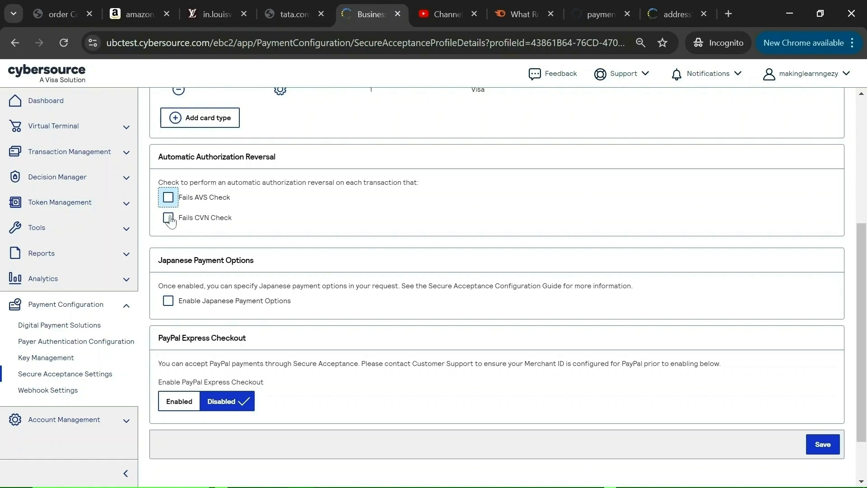
pyautogui.click(168, 219)
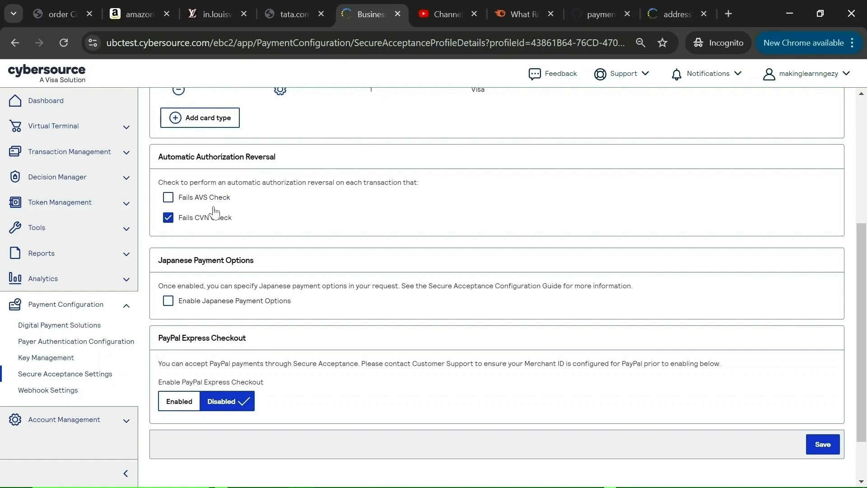
pyautogui.click(167, 202)
# Save the test2 profile with its payment settings and confirm the save.
pyautogui.scroll(-1, 350, 266)
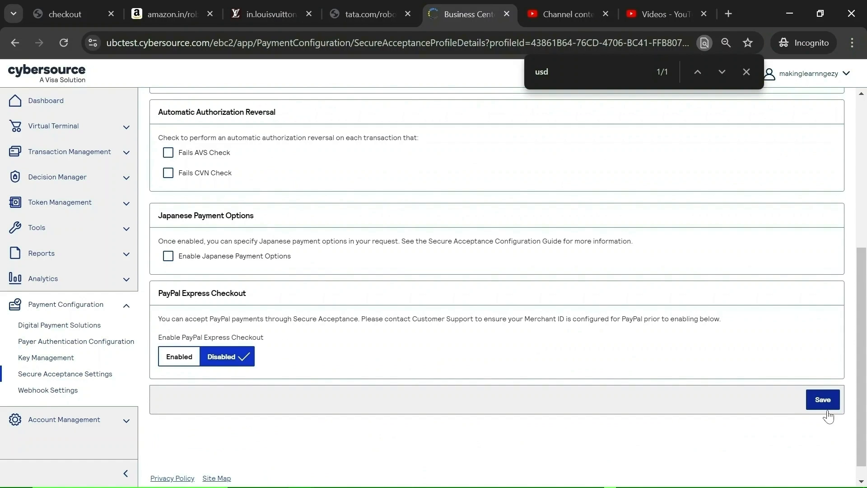
pyautogui.click(823, 399)
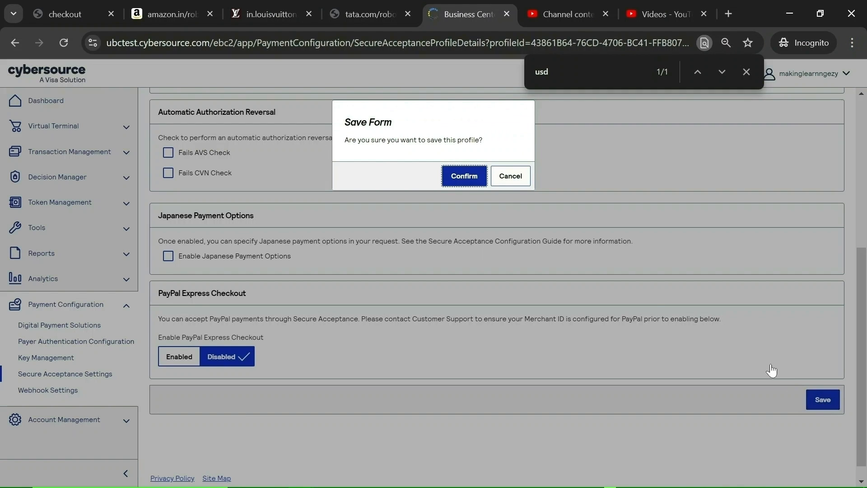
pyautogui.click(464, 177)
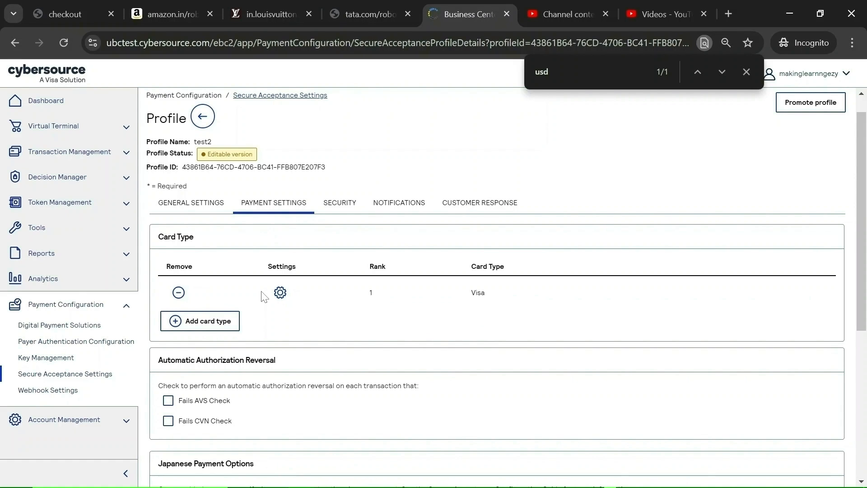
# Create a security key named test2 for the profile, with signature version 1 and signature method HMAC-SHA256.
pyautogui.click(350, 203)
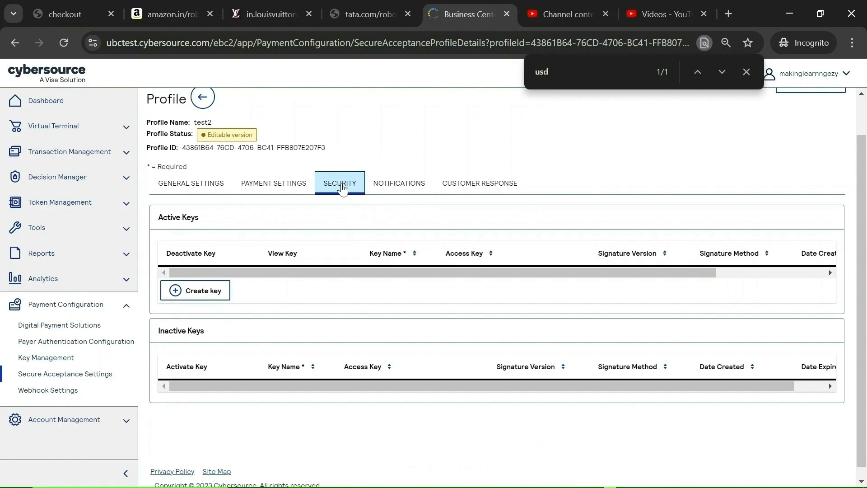
pyautogui.click(208, 293)
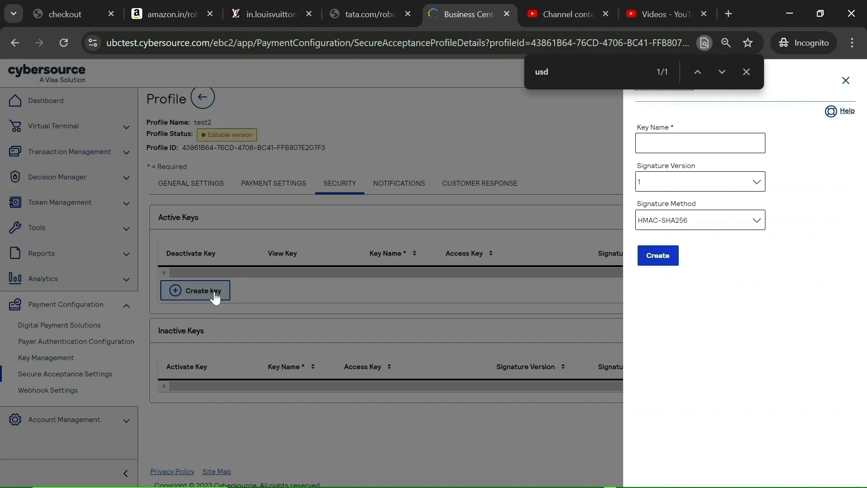
pyautogui.write('test2')
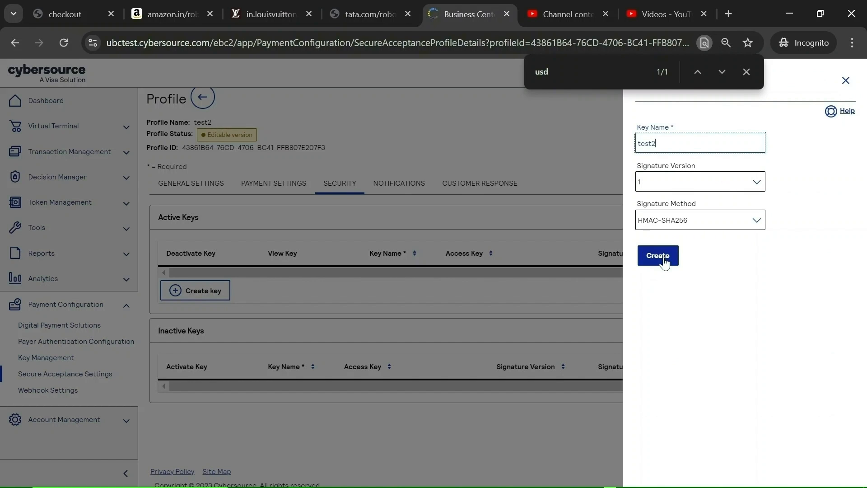
pyautogui.click(663, 260)
pyautogui.click(471, 181)
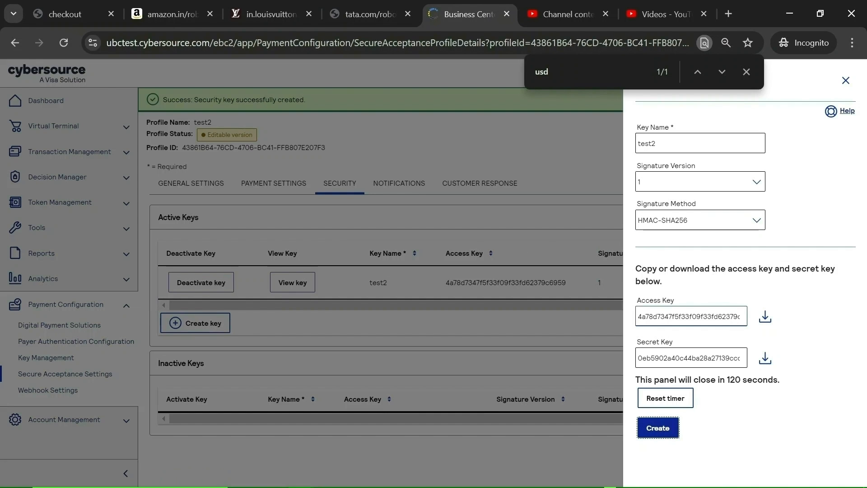
pyautogui.click(690, 316)
pyautogui.doubleClick(649, 343)
pyautogui.tripleClick(649, 342)
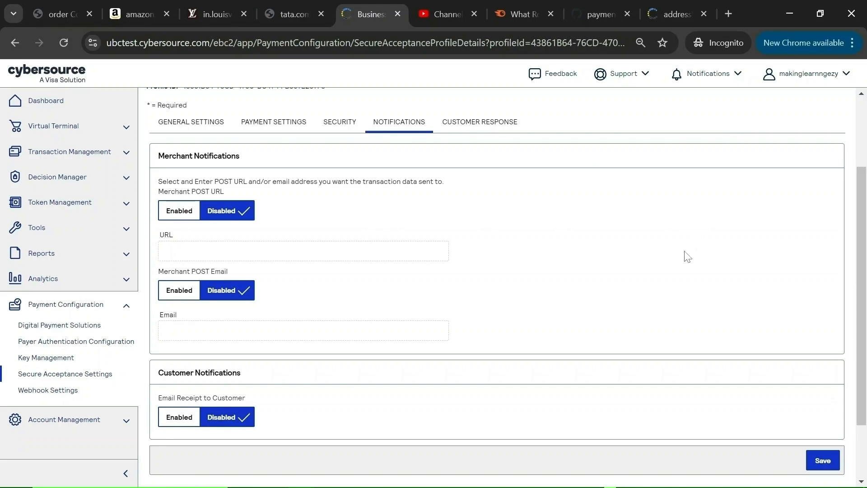
pyautogui.scroll(1, 178, 273)
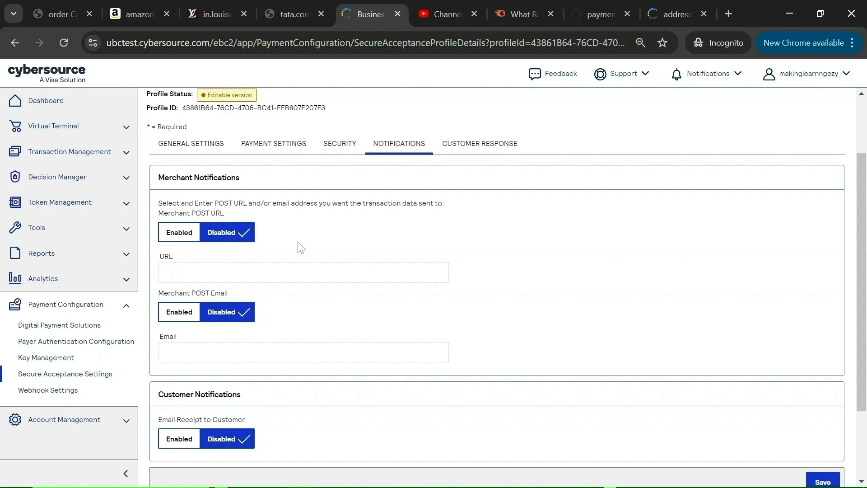
pyautogui.scroll(-1, 298, 247)
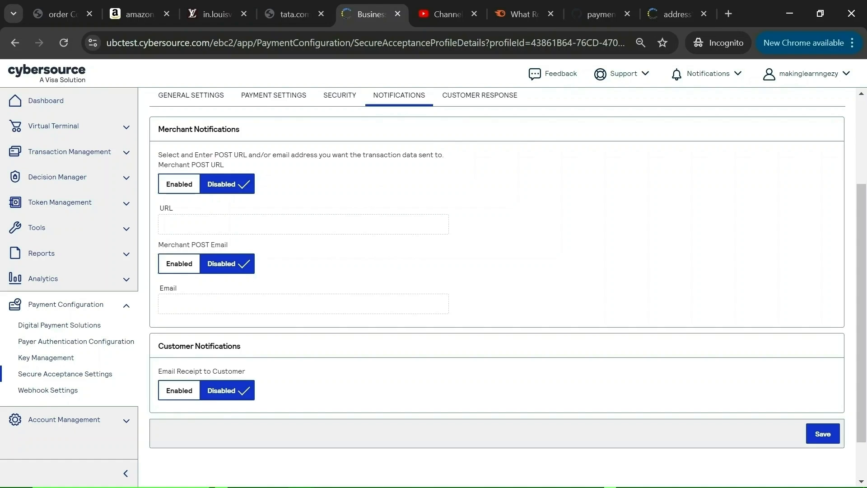
pyautogui.scroll(1, 476, 142)
pyautogui.click(475, 137)
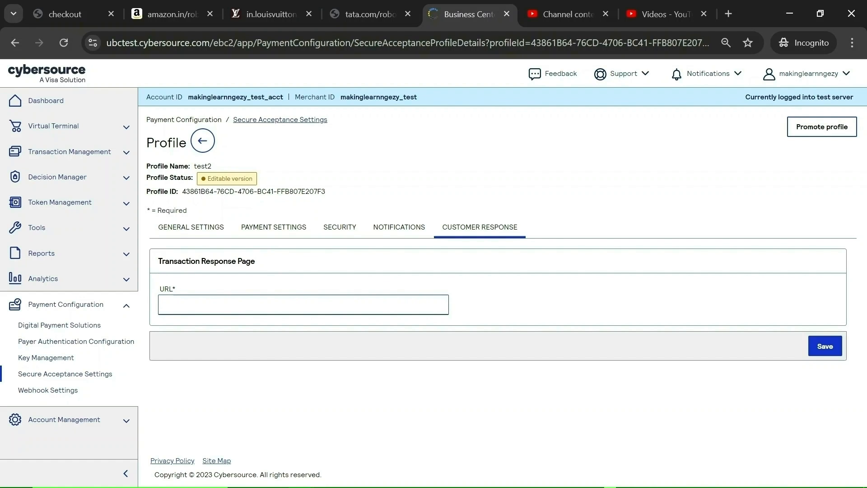
pyautogui.click(466, 302)
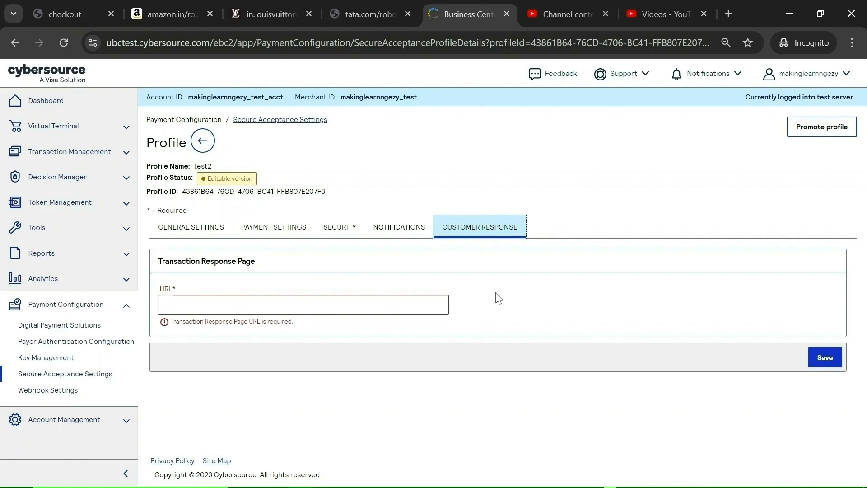
pyautogui.press('Tab')
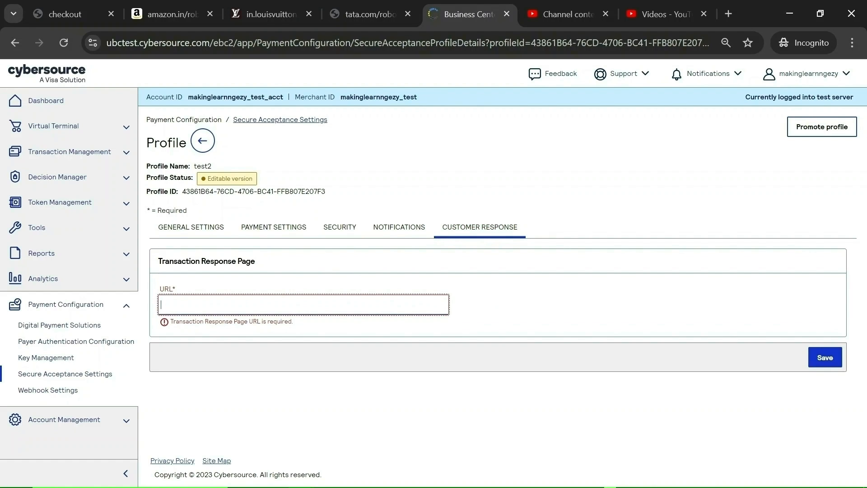
pyautogui.write('http://localhost:9001/test/test2')
pyautogui.click(501, 309)
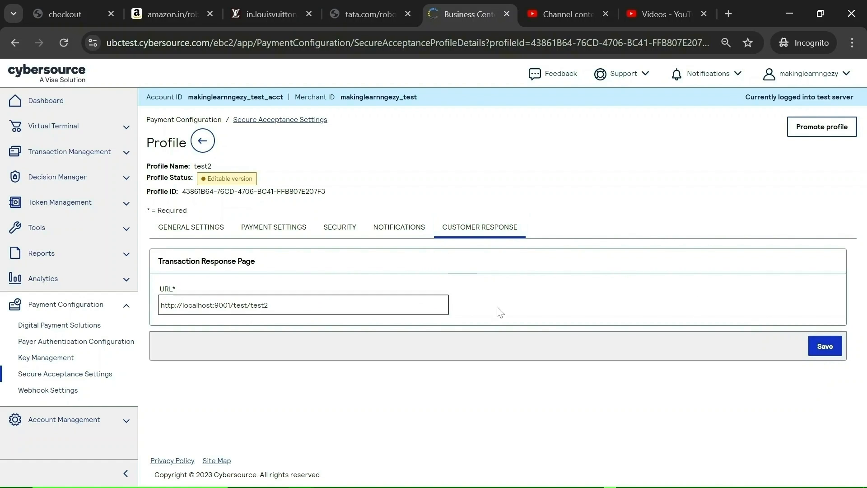
pyautogui.click(821, 346)
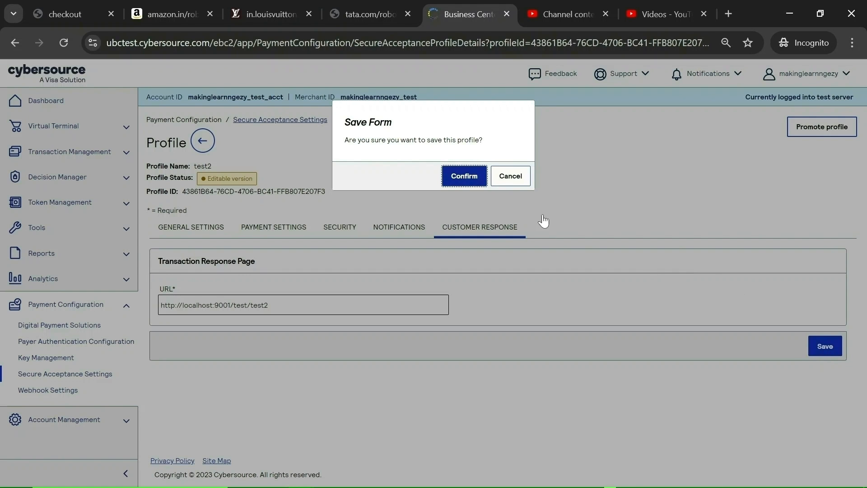
pyautogui.click(465, 176)
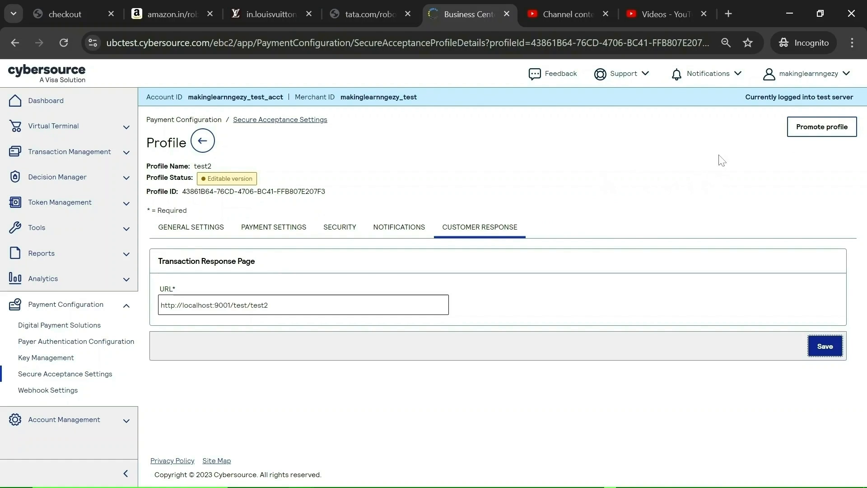
# Promote the test2 profile to active and check its profile status.
pyautogui.click(815, 135)
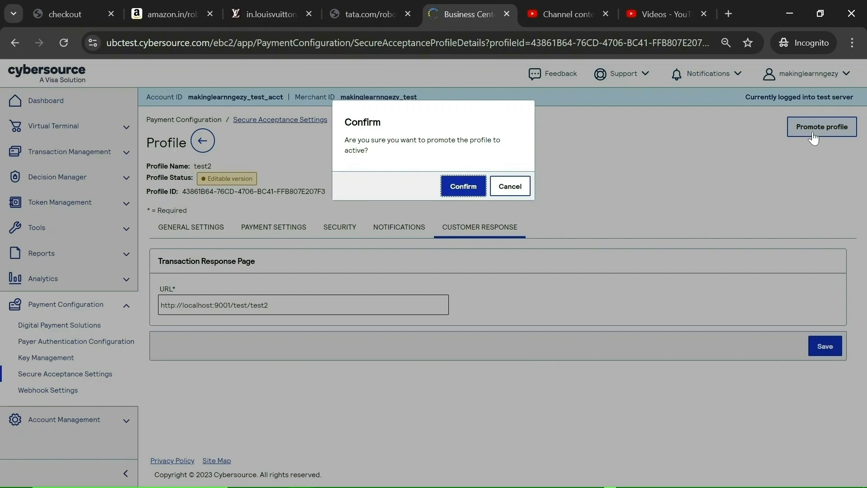
pyautogui.click(460, 195)
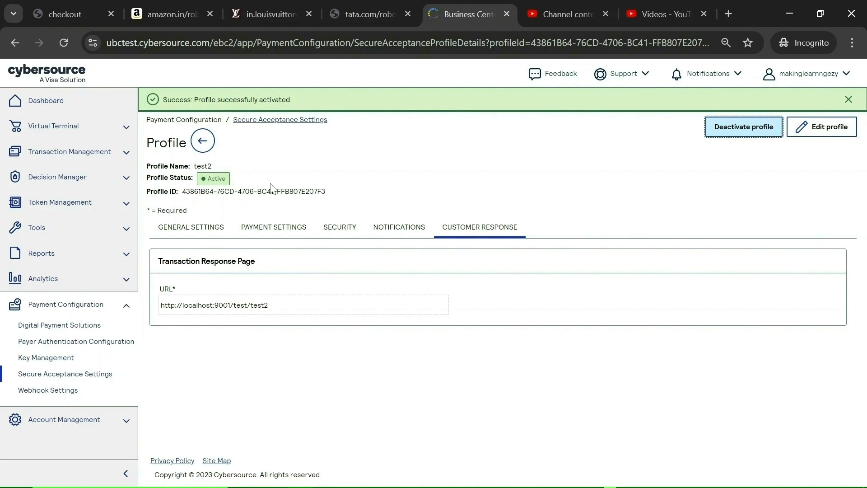
pyautogui.doubleClick(217, 181)
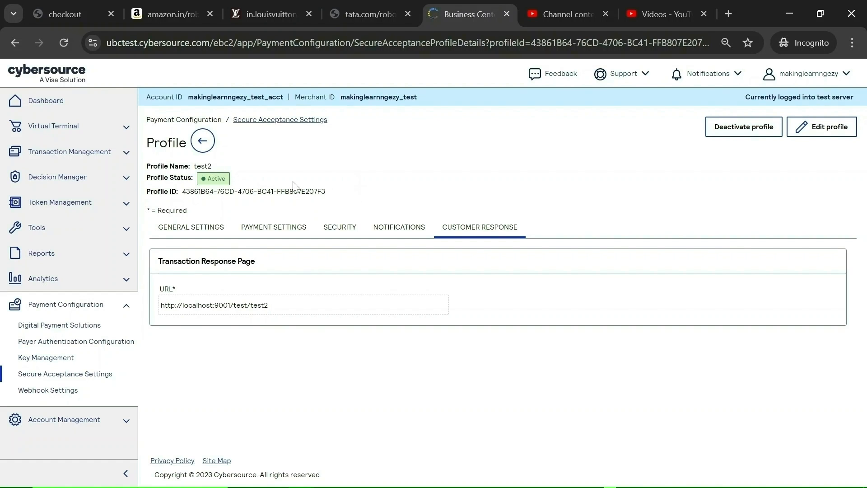
pyautogui.click(312, 184)
# Return to the Secure Acceptance settings and open the test2 profile from the active profile list.
pyautogui.click(50, 379)
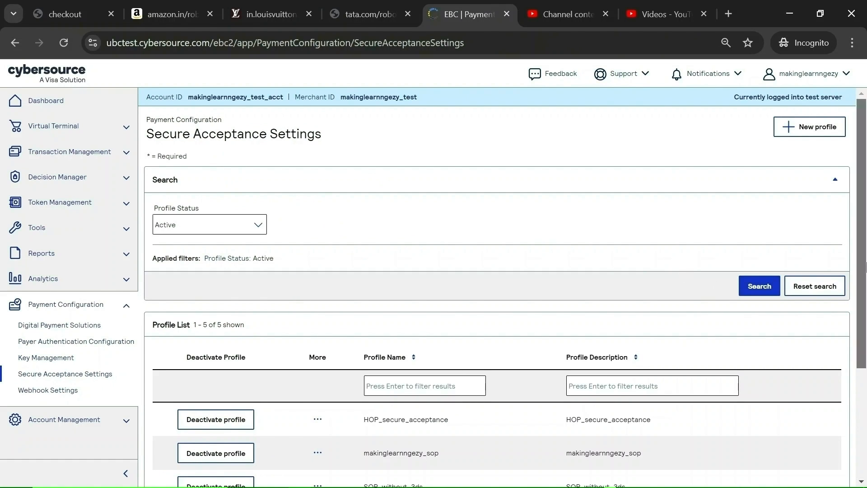
pyautogui.scroll(-3, 819, 368)
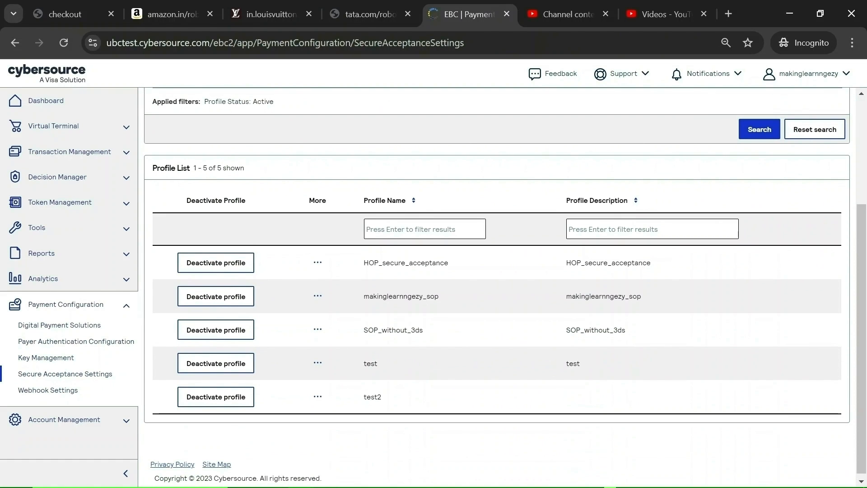
pyautogui.moveTo(364, 398); pyautogui.dragTo(405, 399)
pyautogui.click(417, 396)
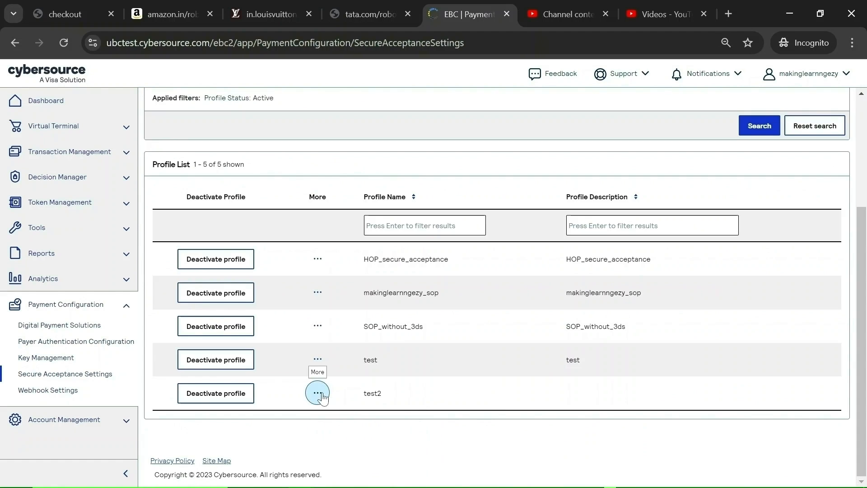
pyautogui.click(318, 394)
pyautogui.click(341, 418)
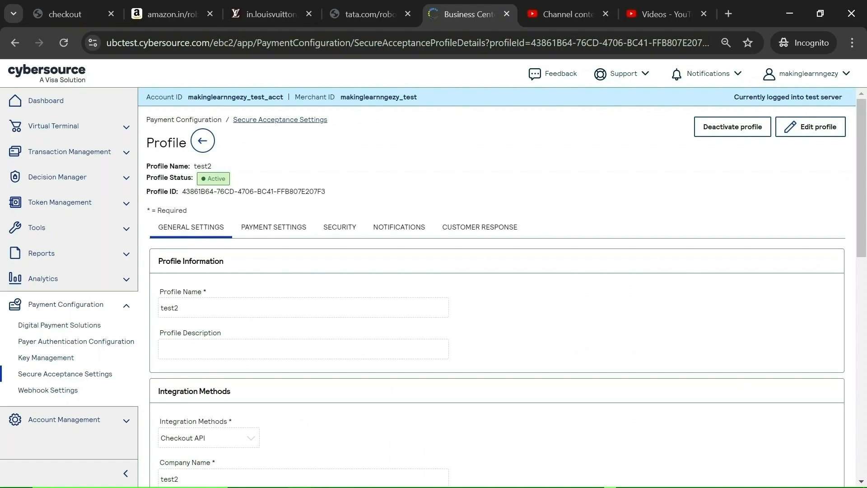
# Examine the Profile ID in the test2 profile's header by highlighting it.
pyautogui.moveTo(147, 192); pyautogui.dragTo(355, 196)
pyautogui.click(196, 198)
pyautogui.click(356, 196)
pyautogui.moveTo(182, 191); pyautogui.dragTo(326, 191)
pyautogui.click(346, 197)
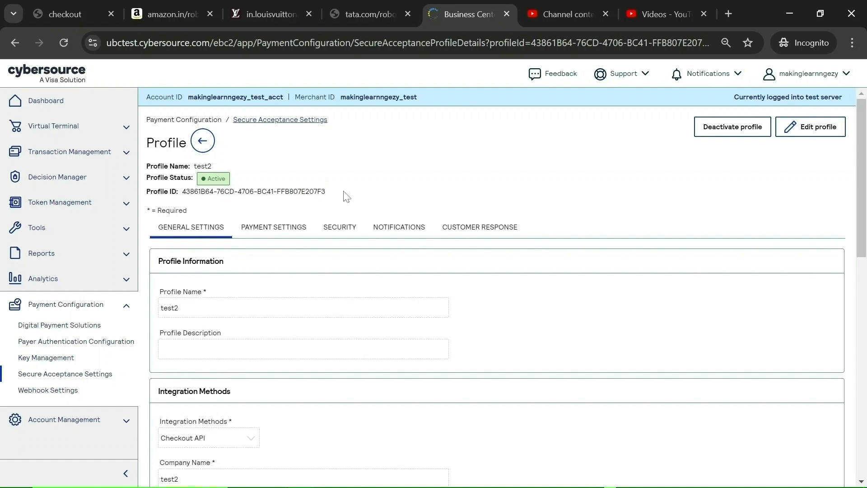